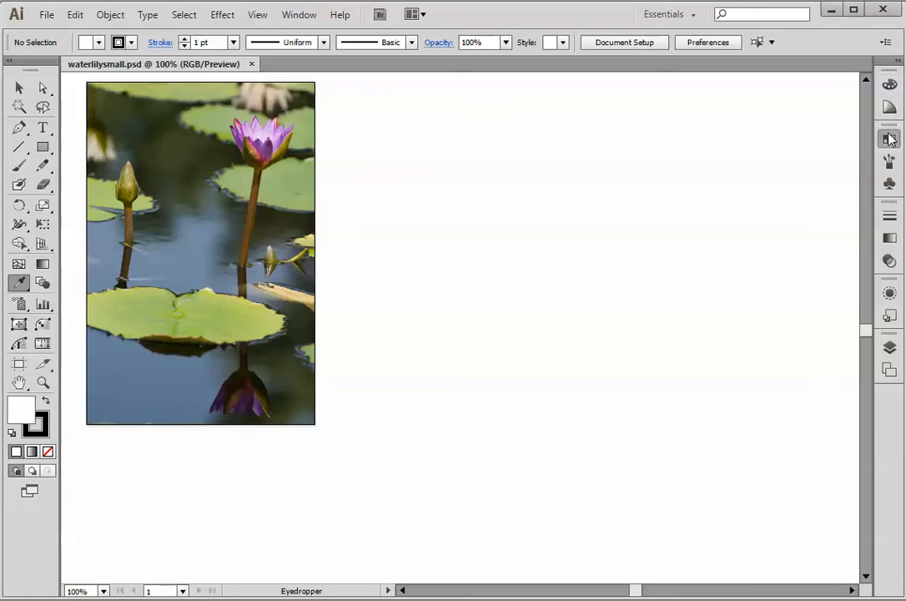
- Undock the Swatches and Color panels, placing them beside the photo with Swatches above Color, and collapse the leftover docked panels
{"action": "left_click", "coordinate": [889, 136]}
{"action": "left_click_drag", "start_coordinate": [711, 131], "coordinate": [351, 95]}
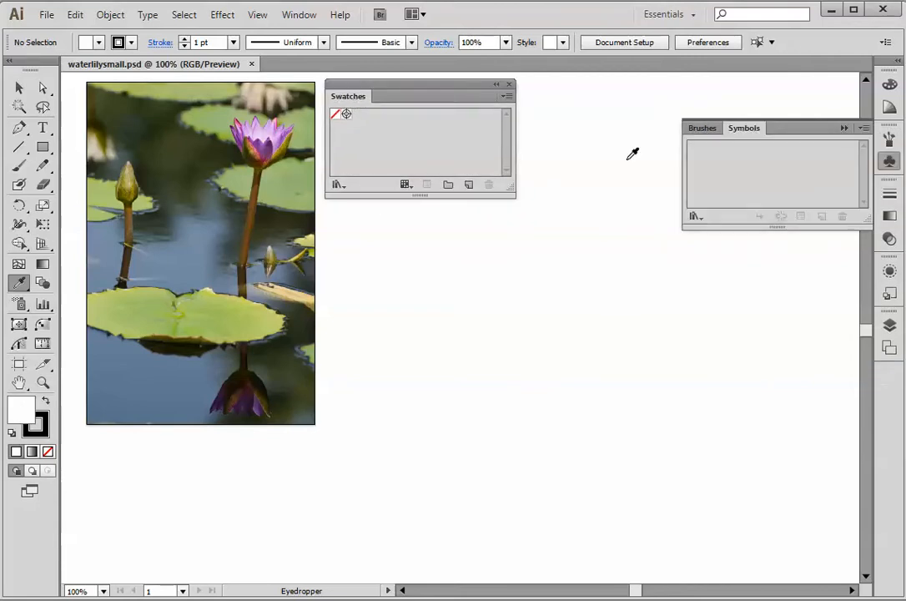
{"action": "left_click", "coordinate": [846, 128]}
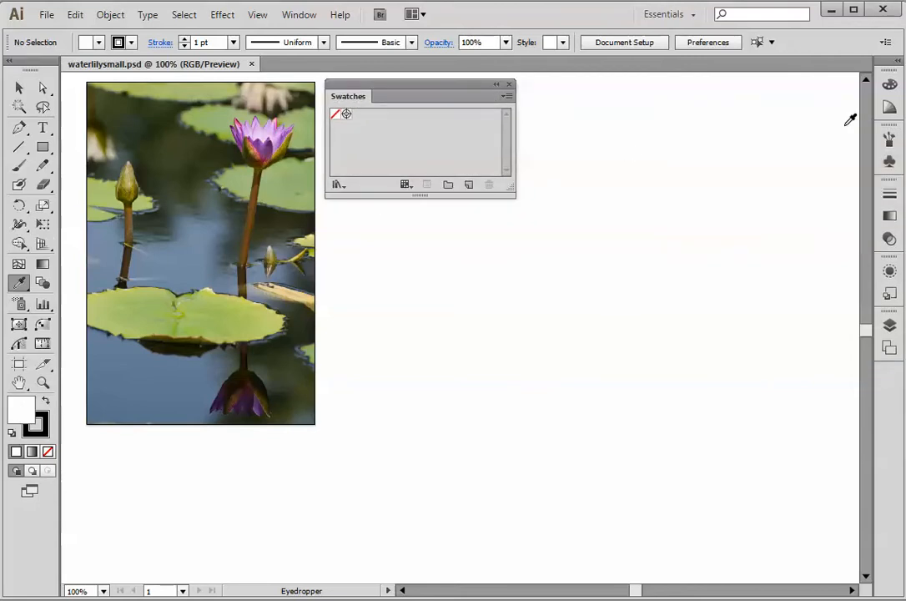
{"action": "left_click", "coordinate": [889, 85]}
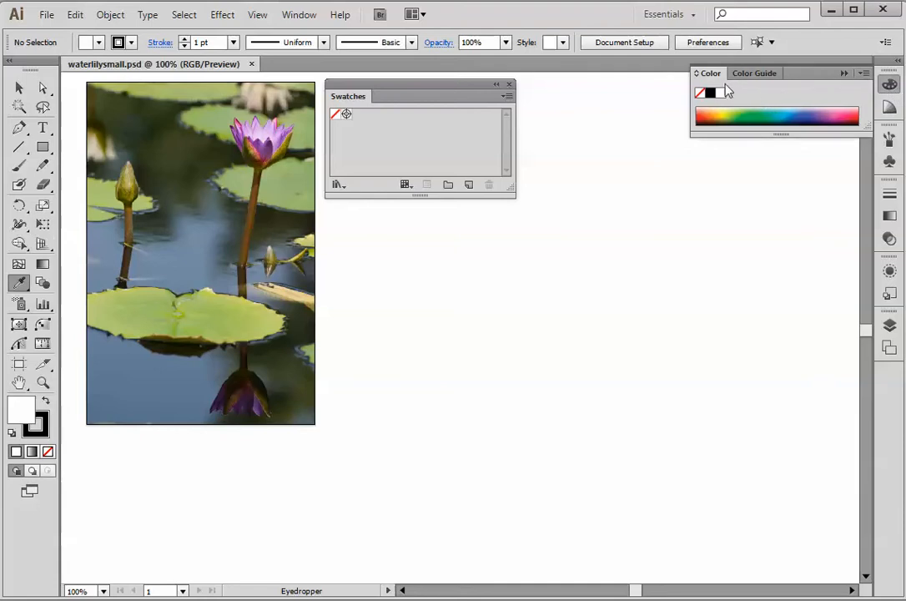
{"action": "left_click_drag", "start_coordinate": [714, 75], "coordinate": [350, 294]}
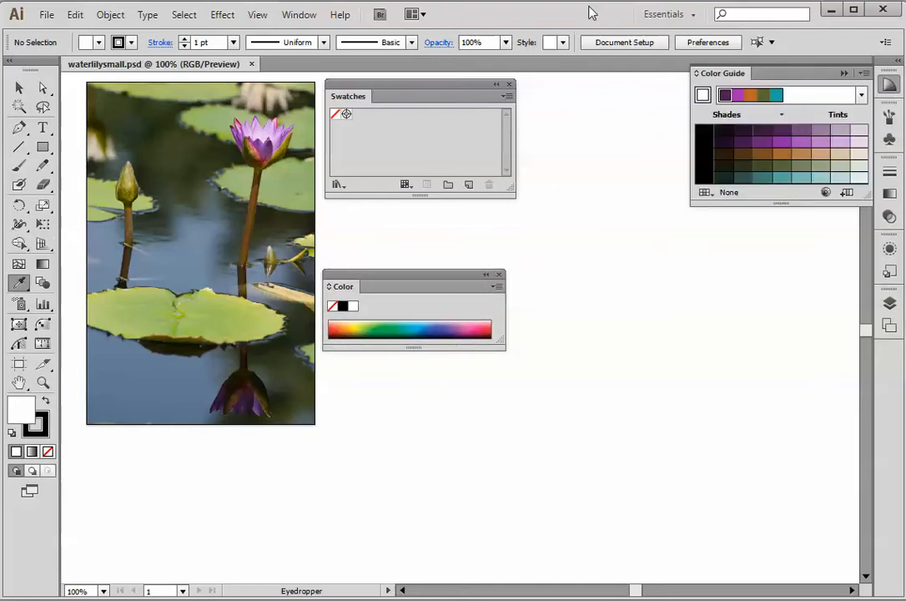
{"action": "left_click", "coordinate": [843, 73]}
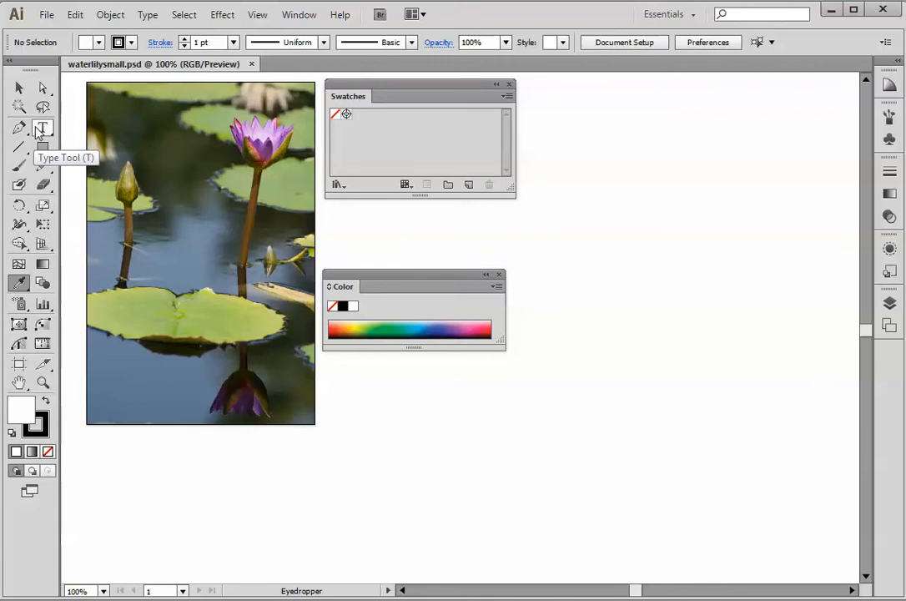
- Sample a light purple fill from the water lily's petals with the Eyedropper tool
{"action": "left_click", "coordinate": [21, 285]}
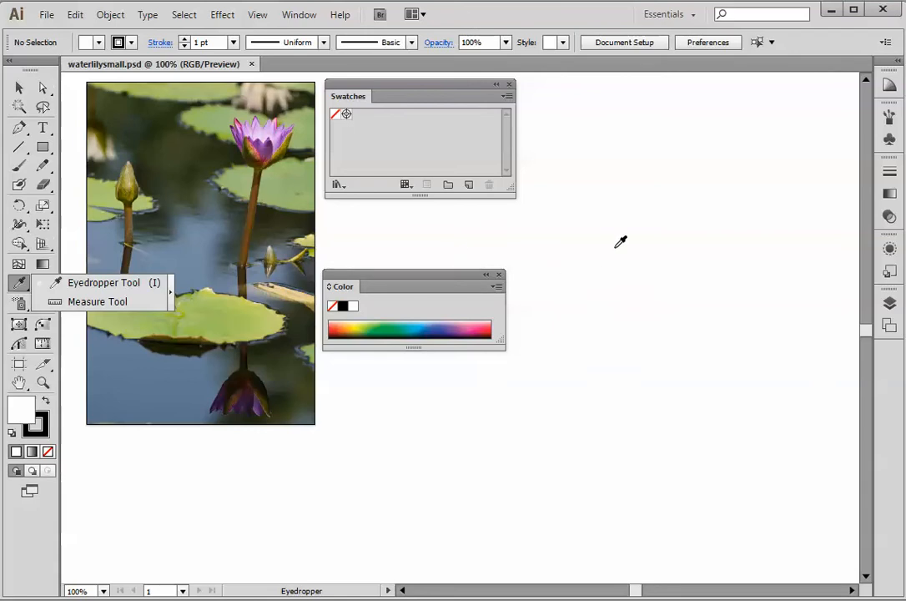
{"action": "left_click", "coordinate": [508, 15]}
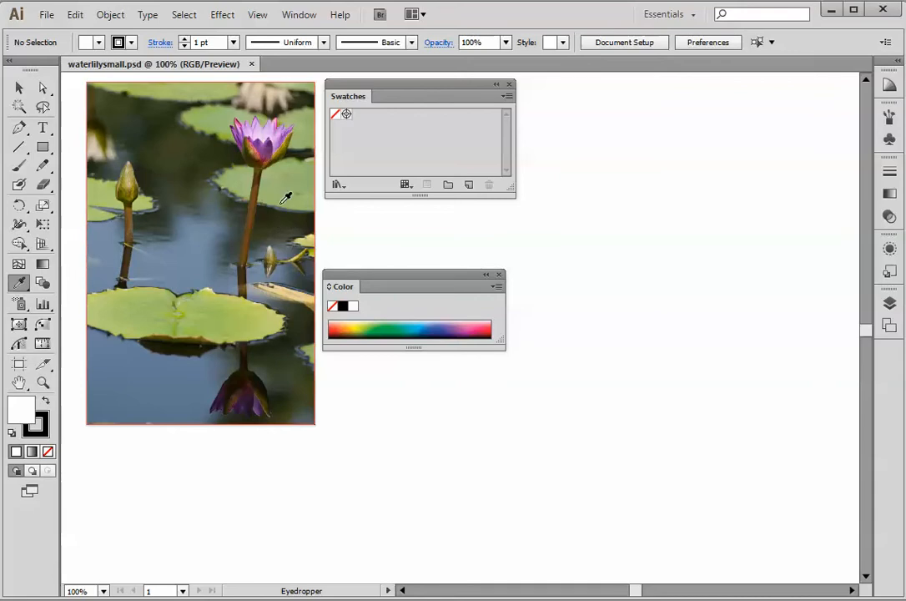
{"action": "left_click", "coordinate": [269, 139]}
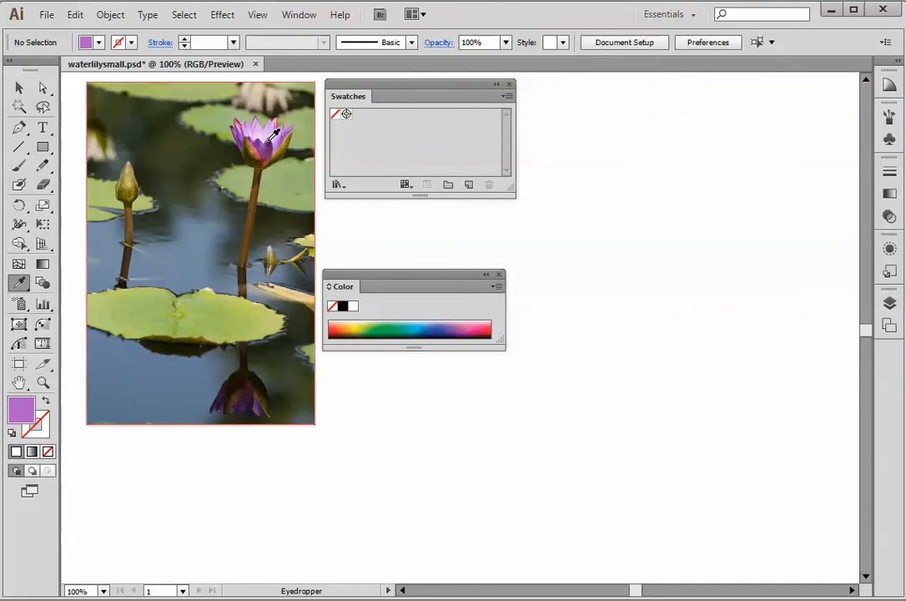
- Save a dark purple from the flower (RGB 64, 28, 75) as a global swatch and move the Color panel directly below Swatches
{"action": "key", "text": "ctrl+alt+space"}
{"action": "left_click", "coordinate": [267, 152]}
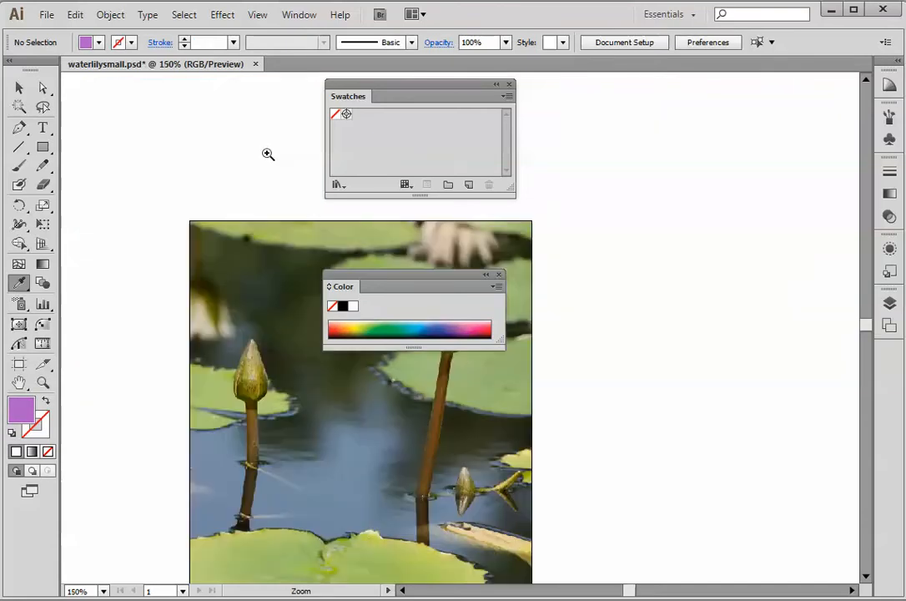
{"action": "left_click", "coordinate": [297, 285]}
{"action": "left_click_drag", "start_coordinate": [460, 378], "coordinate": [78, 175]}
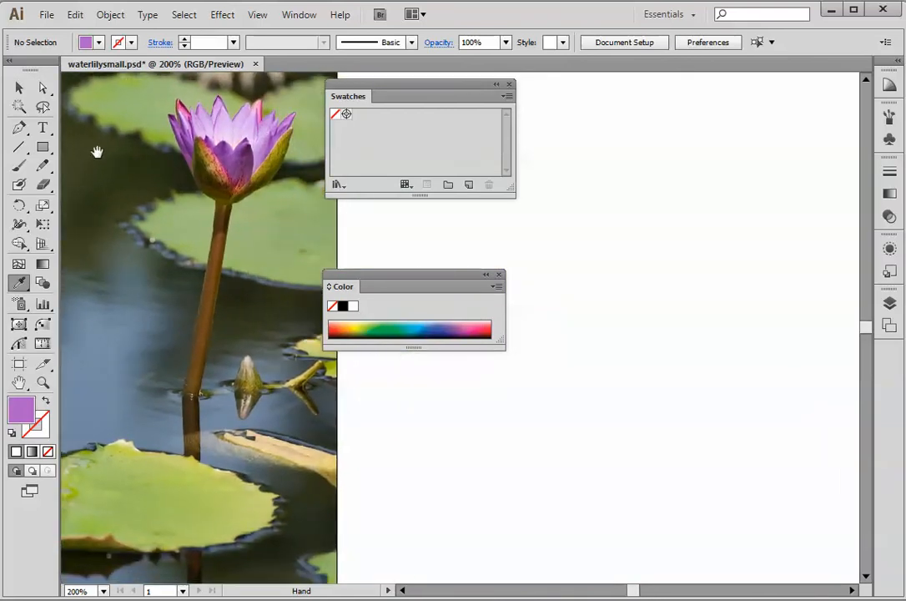
{"action": "left_click", "coordinate": [250, 148]}
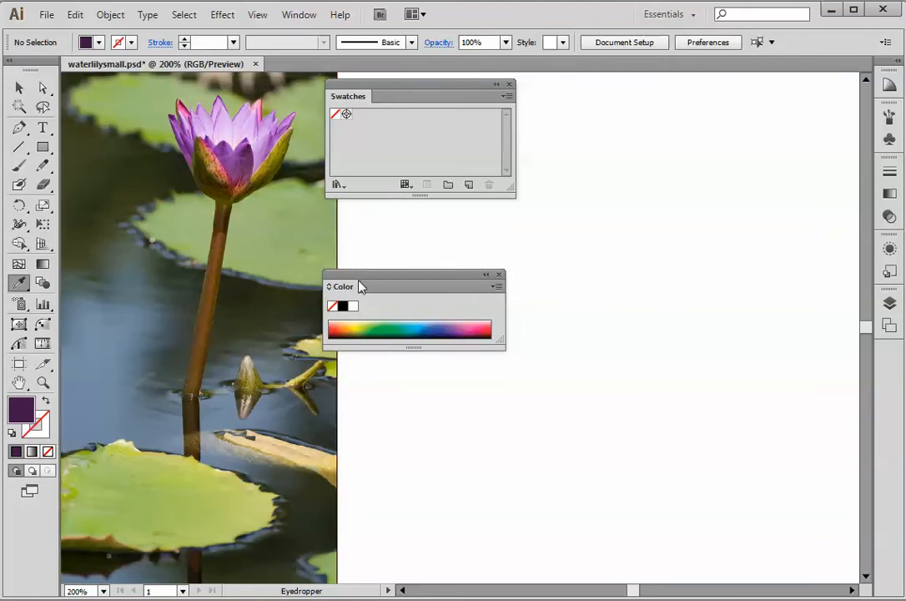
{"action": "left_click", "coordinate": [468, 185]}
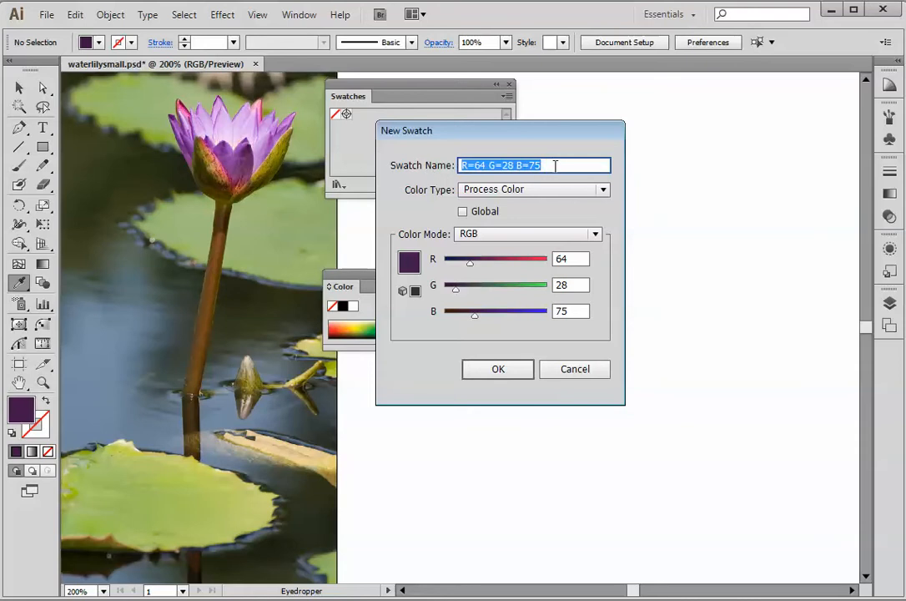
{"action": "left_click", "coordinate": [461, 215]}
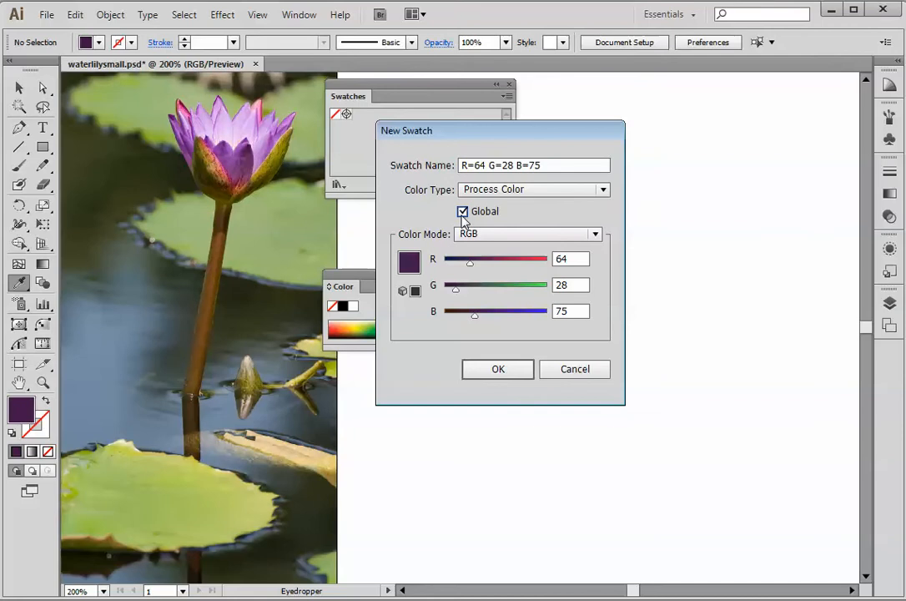
{"action": "left_click", "coordinate": [492, 371]}
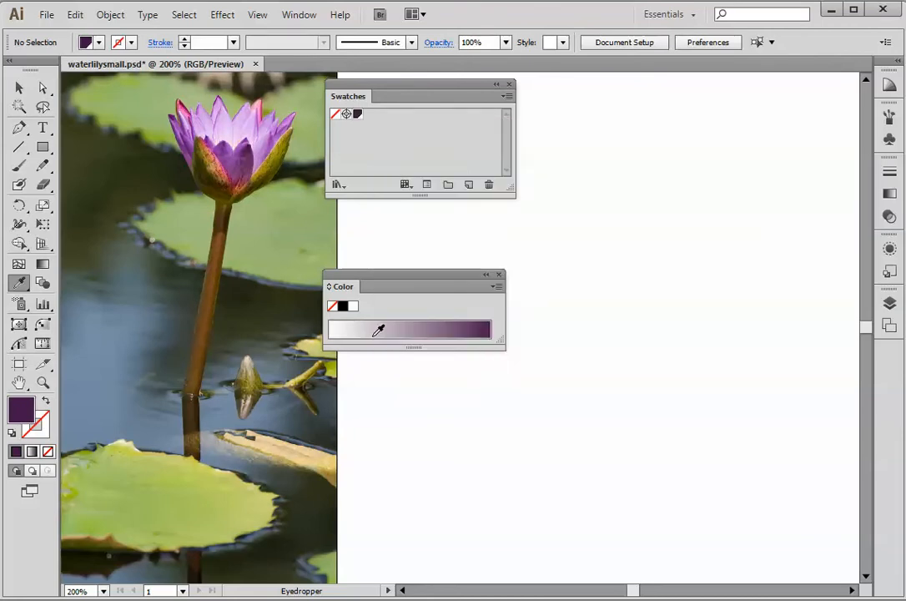
{"action": "left_click_drag", "start_coordinate": [364, 282], "coordinate": [384, 219]}
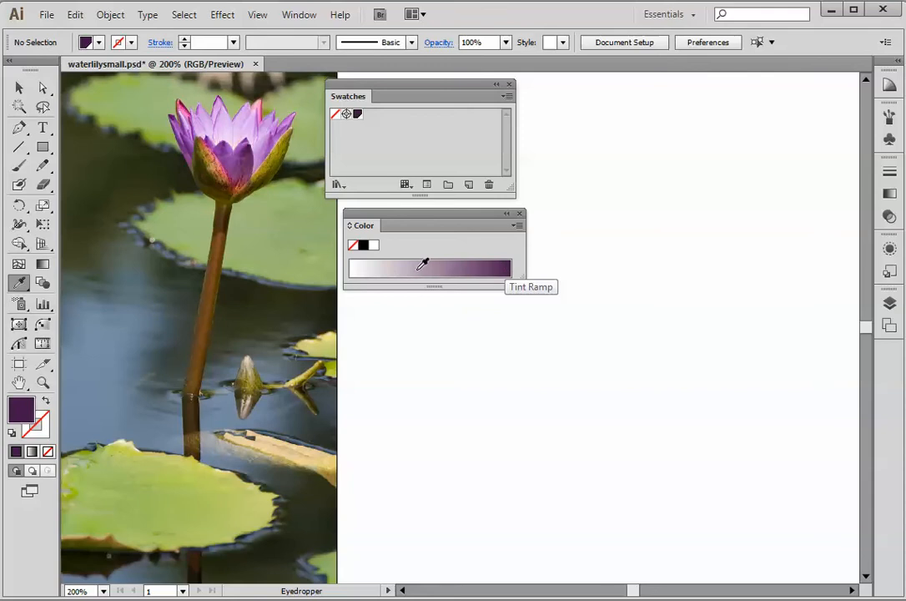
- Save a medium purple sampled from a petal (RGB 120, 64, 155) as a global swatch and compare the tint ramps of both purples
{"action": "left_click", "coordinate": [236, 154]}
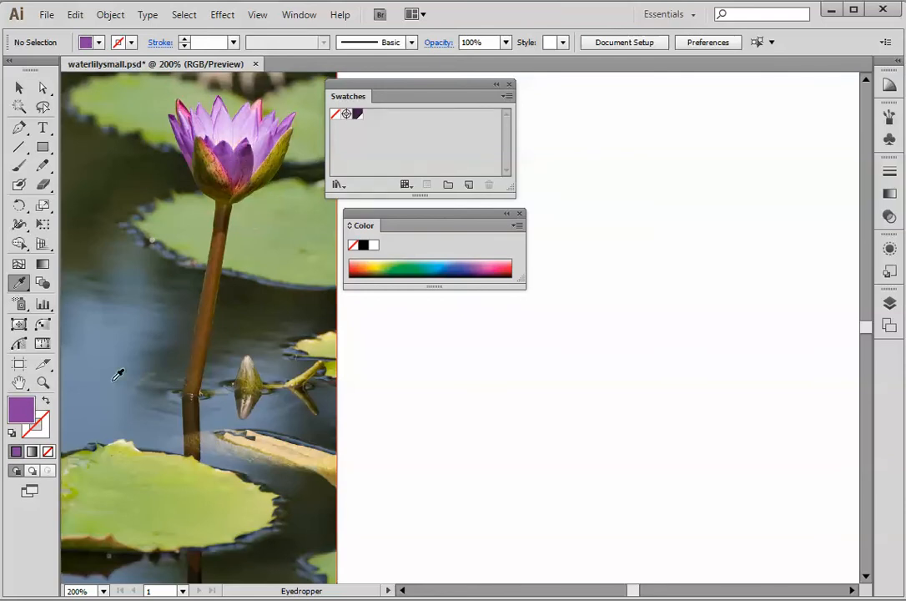
{"action": "left_click", "coordinate": [466, 186]}
{"action": "left_click", "coordinate": [462, 212]}
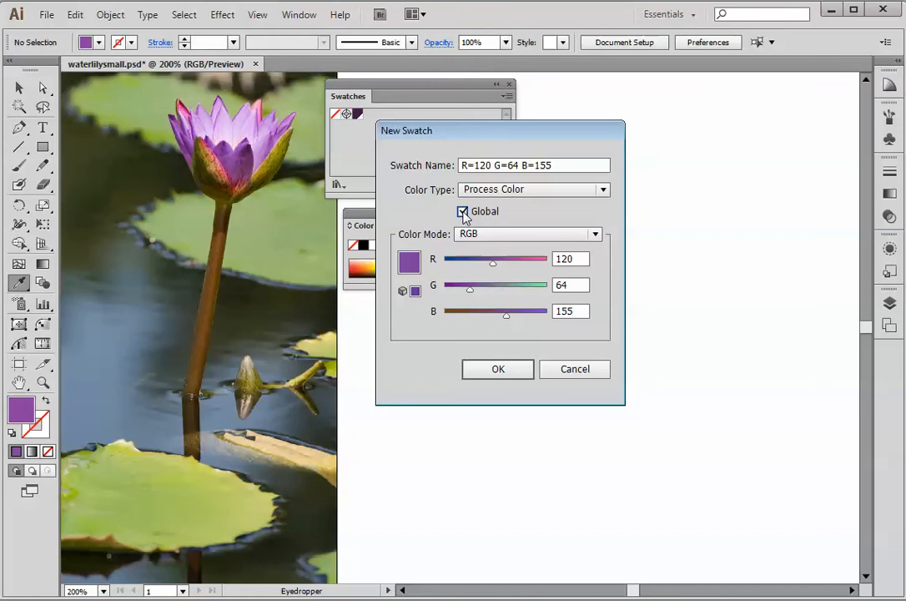
{"action": "left_click", "coordinate": [497, 372]}
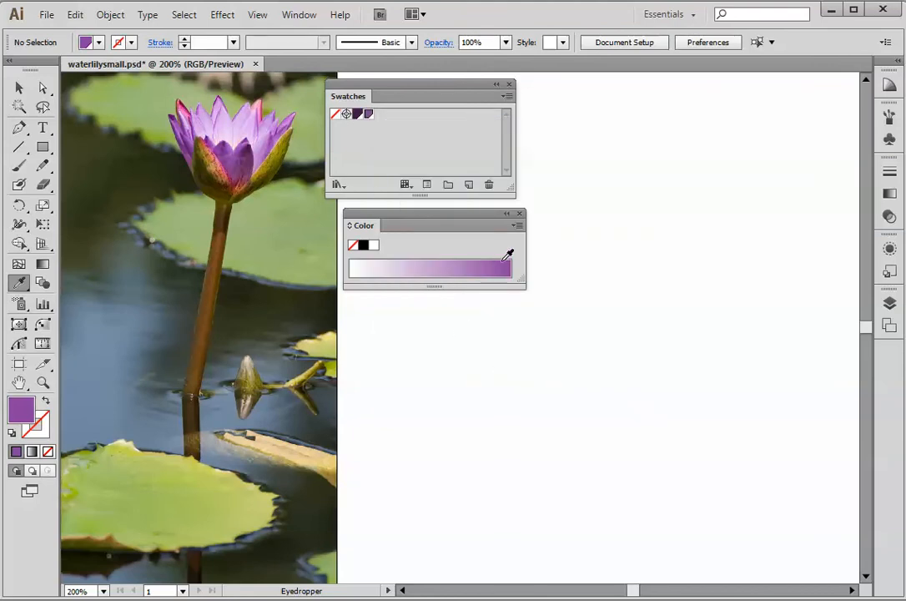
{"action": "left_click", "coordinate": [358, 115]}
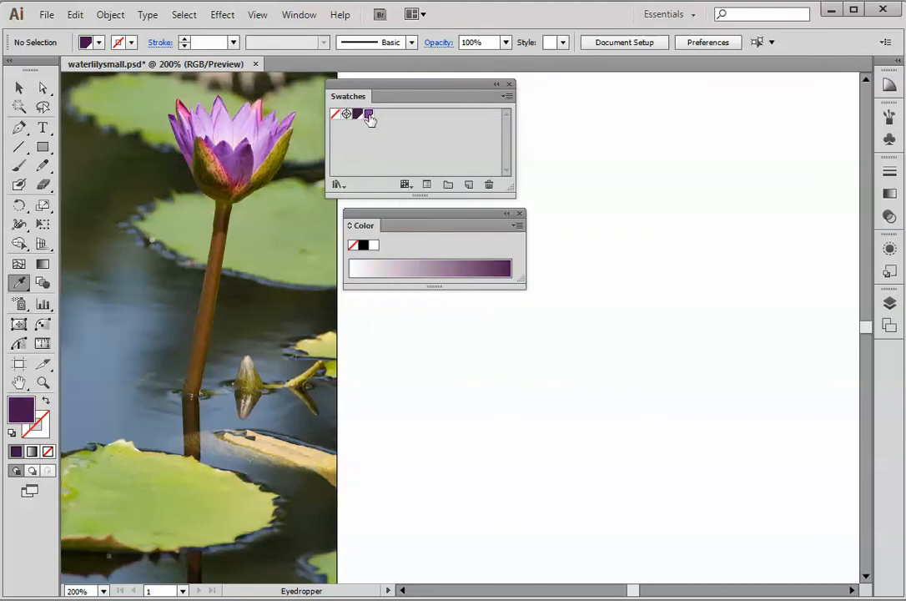
{"action": "left_click", "coordinate": [368, 114]}
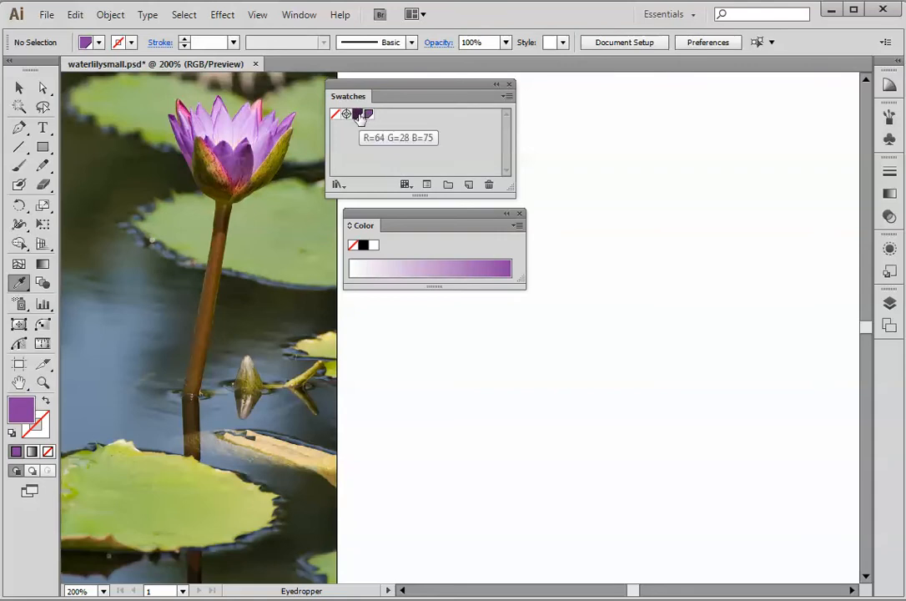
- Sample the brown of the flower's stem (RGB 75, 56, 35) and save it as a global swatch
{"action": "left_click", "coordinate": [220, 270]}
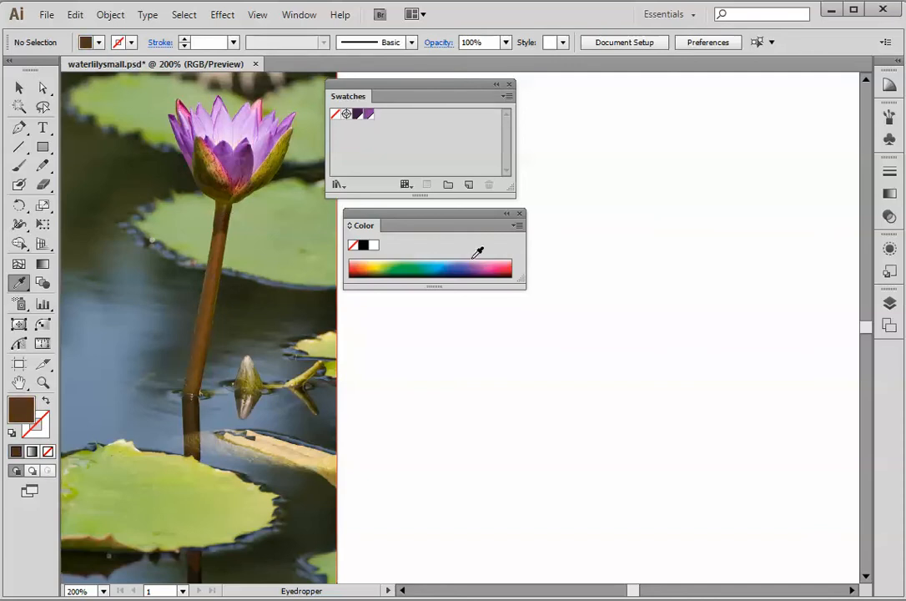
{"action": "left_click", "coordinate": [468, 186]}
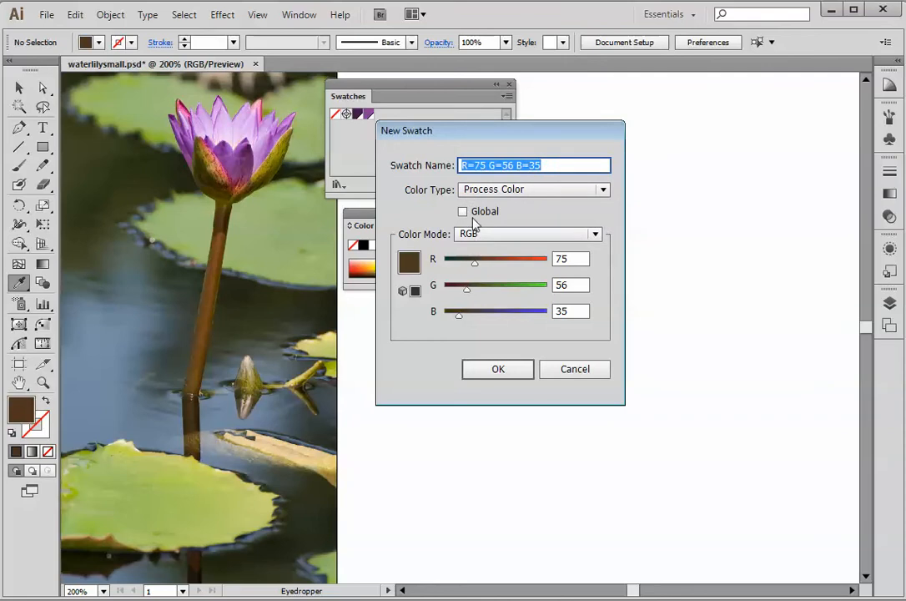
{"action": "left_click", "coordinate": [463, 212]}
{"action": "left_click", "coordinate": [500, 369]}
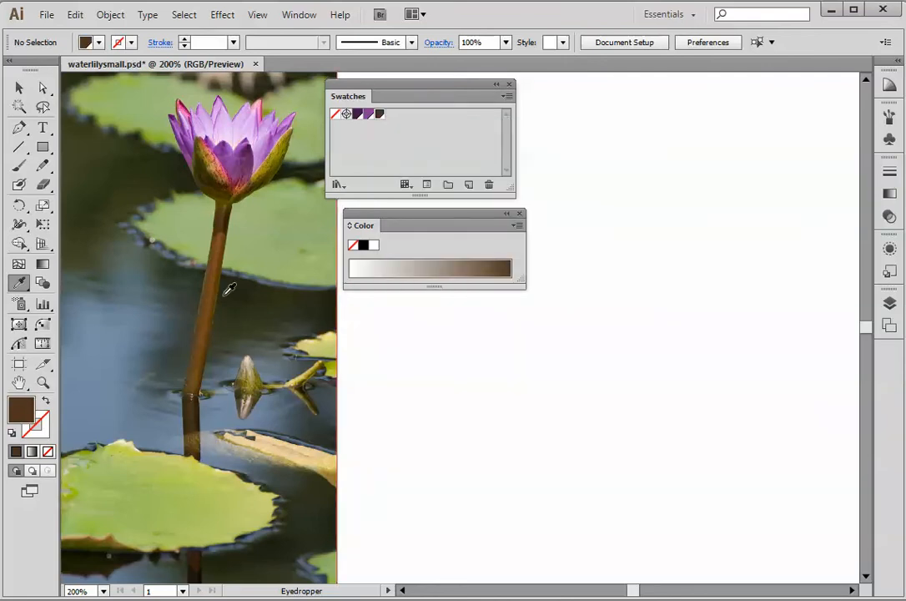
- Sample the dark water beside the stem, raise its blue value to 102, and save it as a new swatch
{"action": "left_click", "coordinate": [173, 350]}
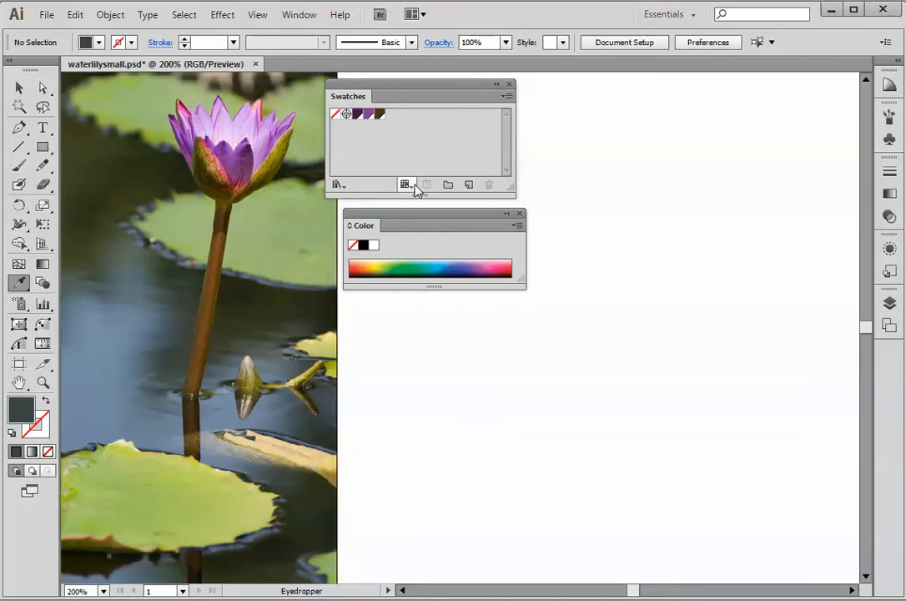
{"action": "left_click", "coordinate": [468, 186]}
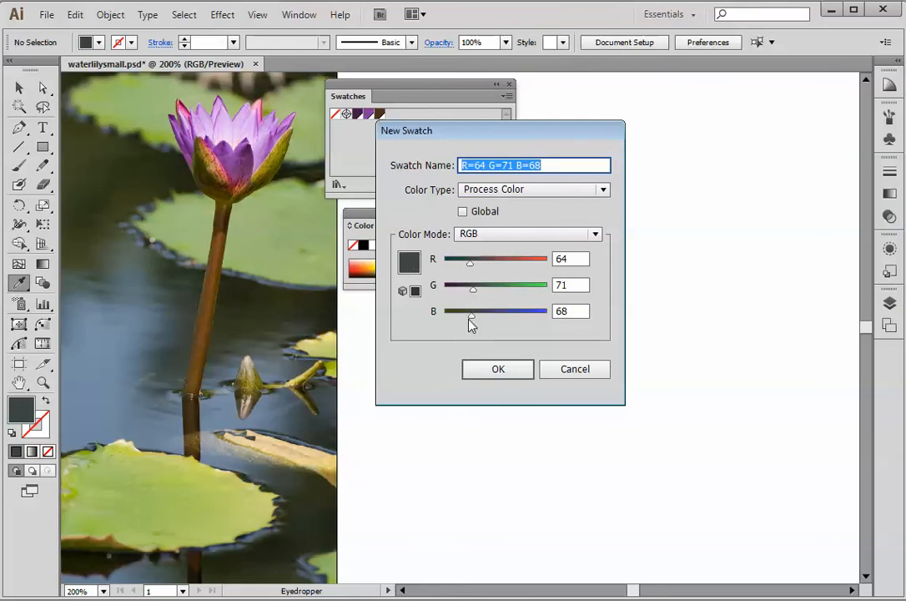
{"action": "mouse_move", "coordinate": [472, 323]}
{"action": "left_mouse_down"}
{"action": "mouse_move", "coordinate": [499, 321]}
{"action": "mouse_move", "coordinate": [486, 320]}
{"action": "left_mouse_up"}
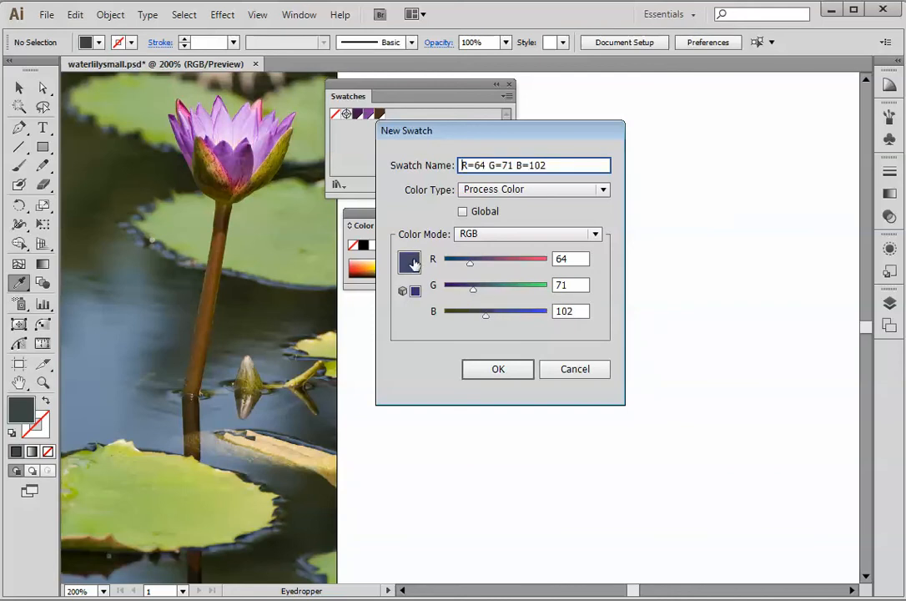
{"action": "left_click", "coordinate": [501, 373]}
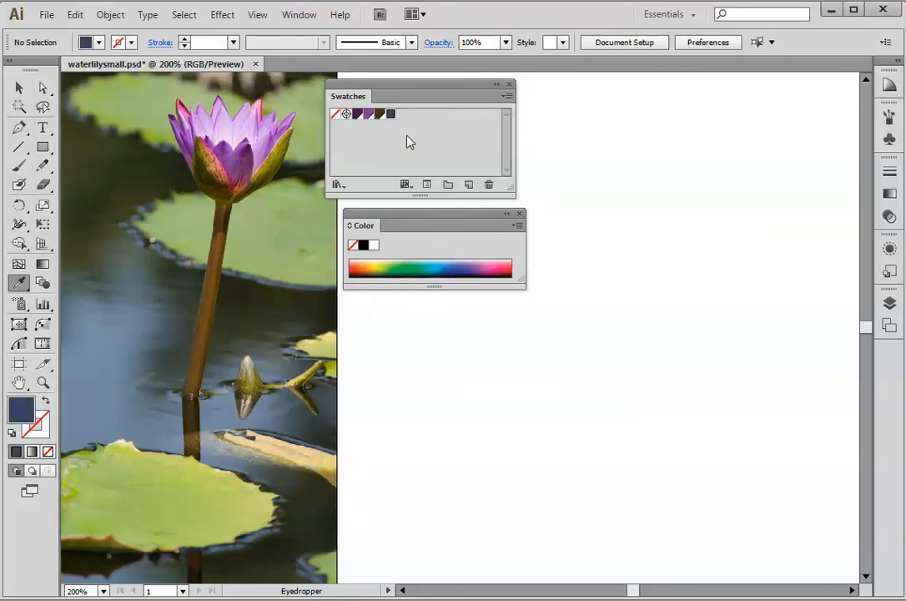
- Change the dark blue water swatch to a global color in its swatch options
{"action": "double_click", "coordinate": [392, 115]}
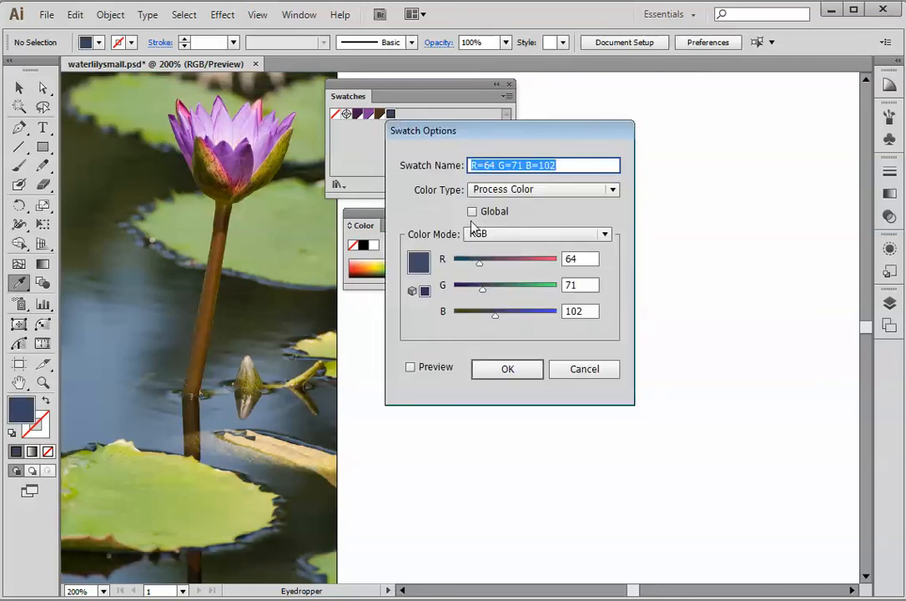
{"action": "left_click", "coordinate": [472, 212]}
{"action": "left_click", "coordinate": [506, 370]}
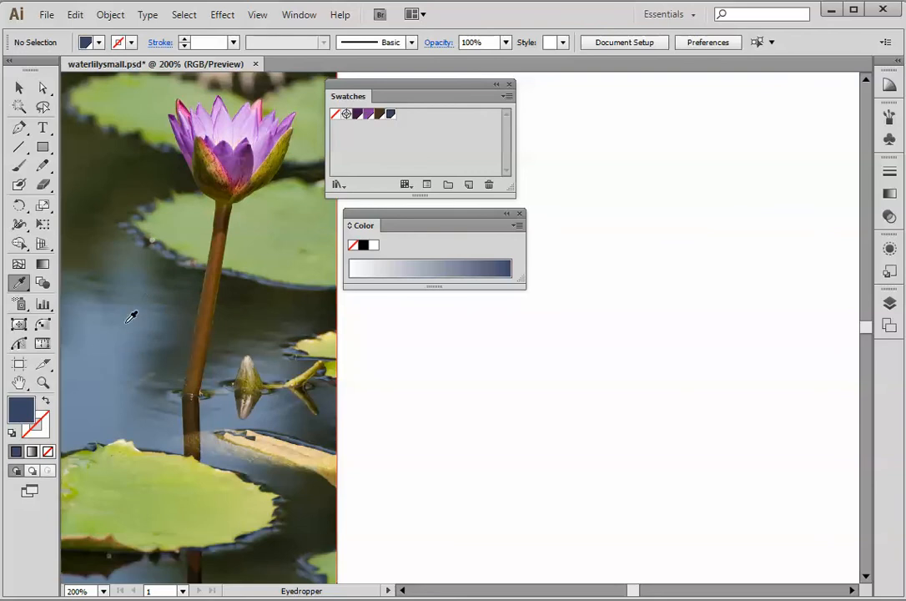
- Sample the lighter gray-blue of the water (RGB 104, 116, 126) and save it as a global swatch
{"action": "left_click", "coordinate": [134, 290]}
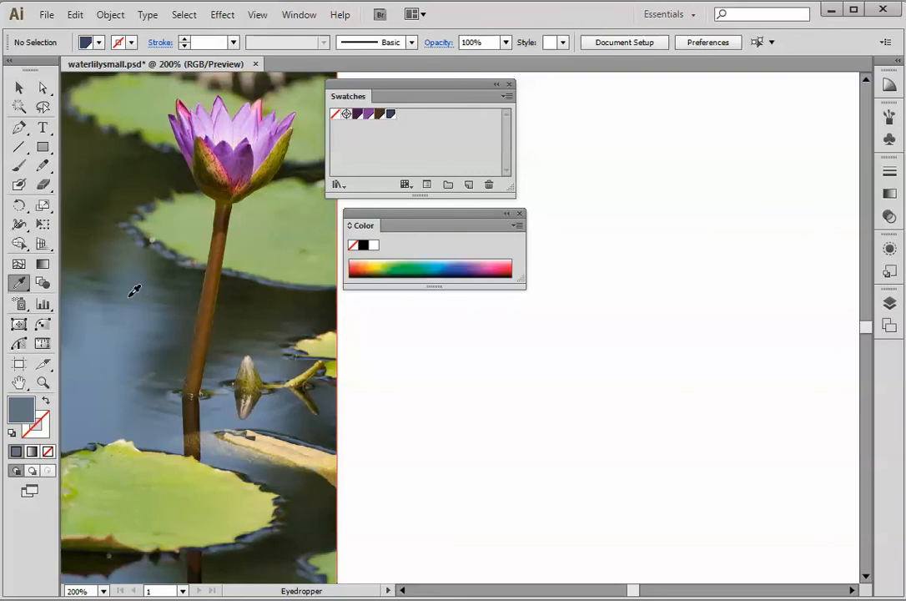
{"action": "left_click", "coordinate": [470, 185]}
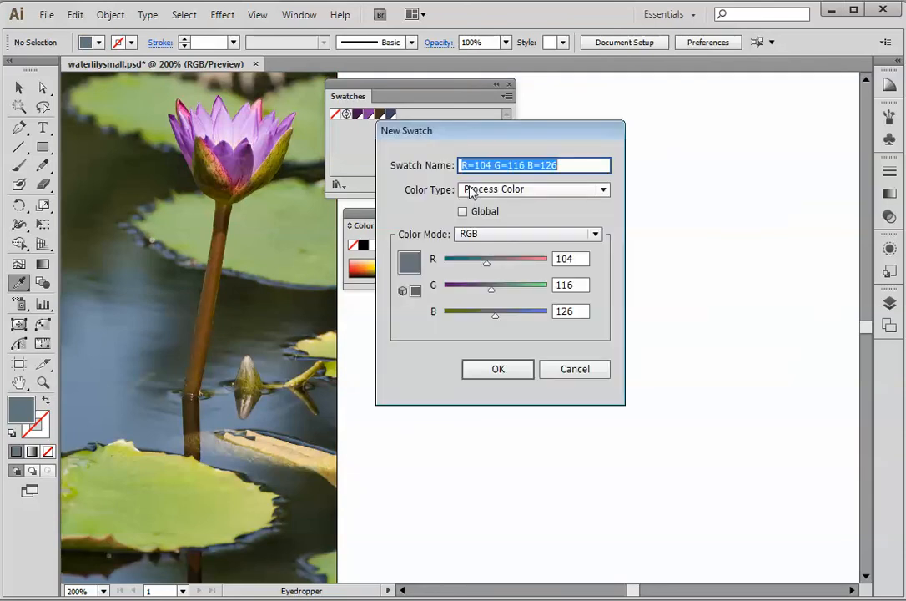
{"action": "left_click", "coordinate": [462, 212]}
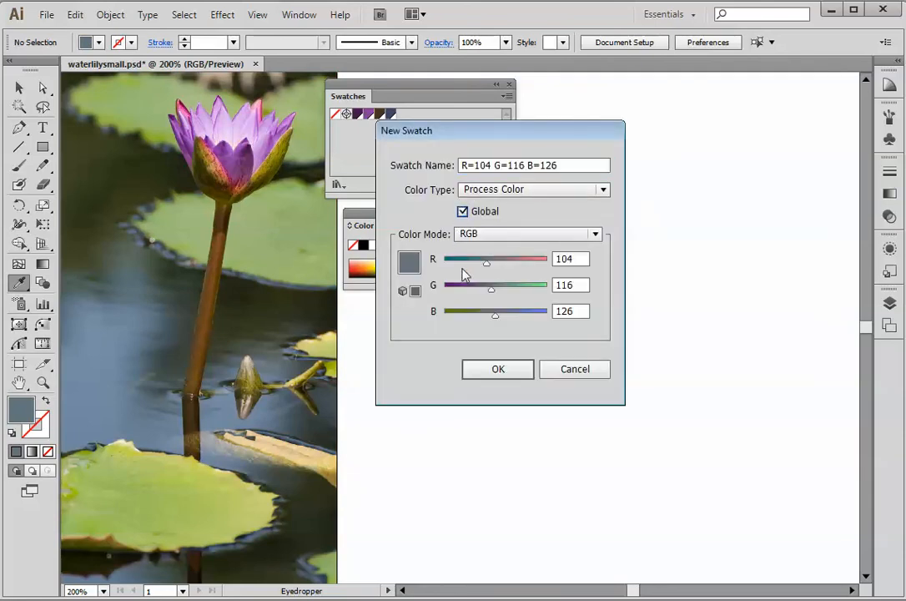
{"action": "left_click", "coordinate": [501, 370]}
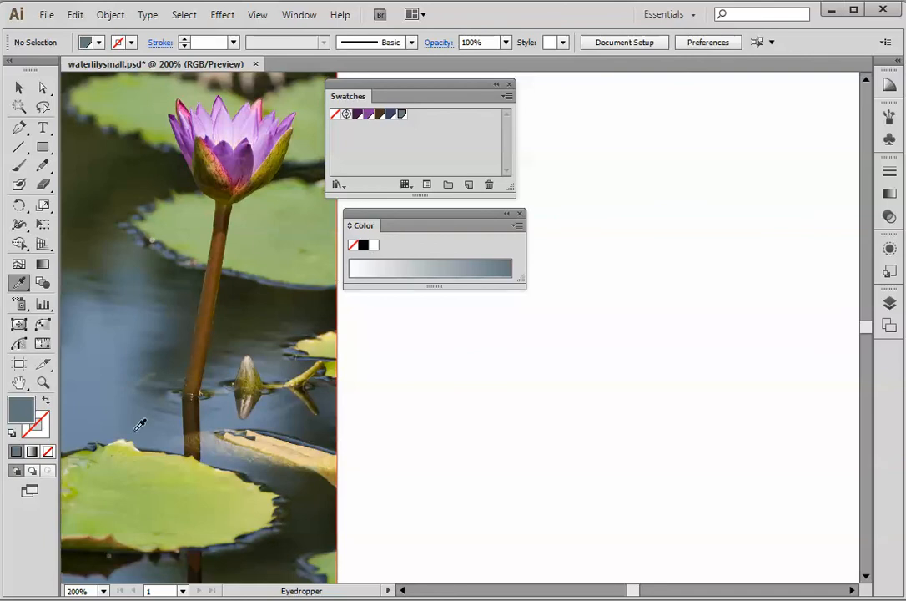
- Sample the green of the lily pad in the foreground (RGB 164, 185, 97) and save it as a global swatch
{"action": "left_click", "coordinate": [143, 522]}
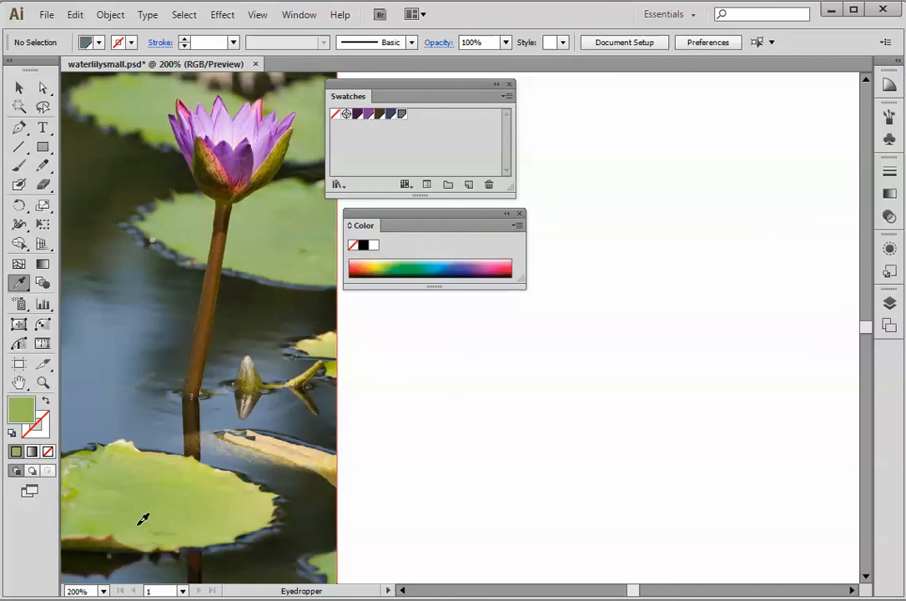
{"action": "left_click", "coordinate": [468, 184]}
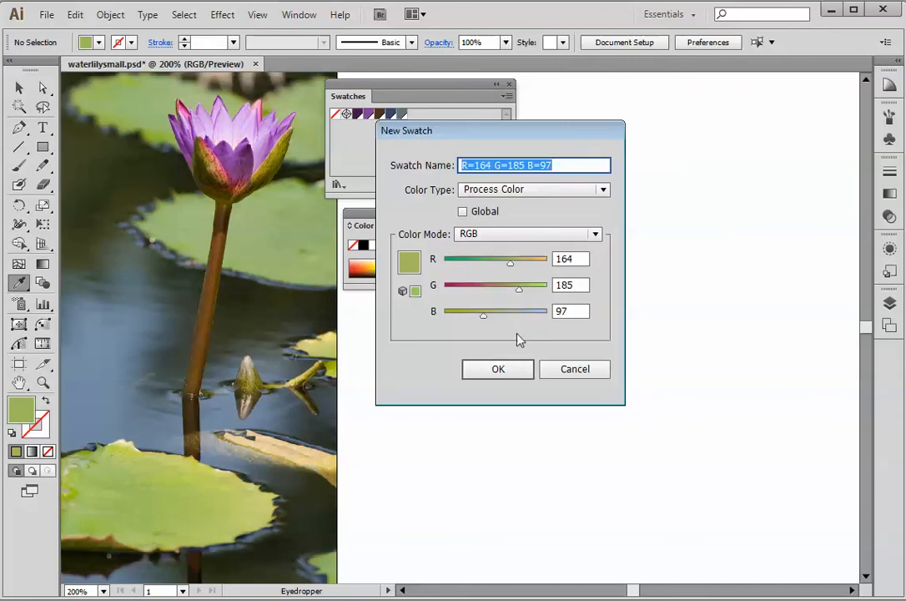
{"action": "left_click", "coordinate": [462, 211]}
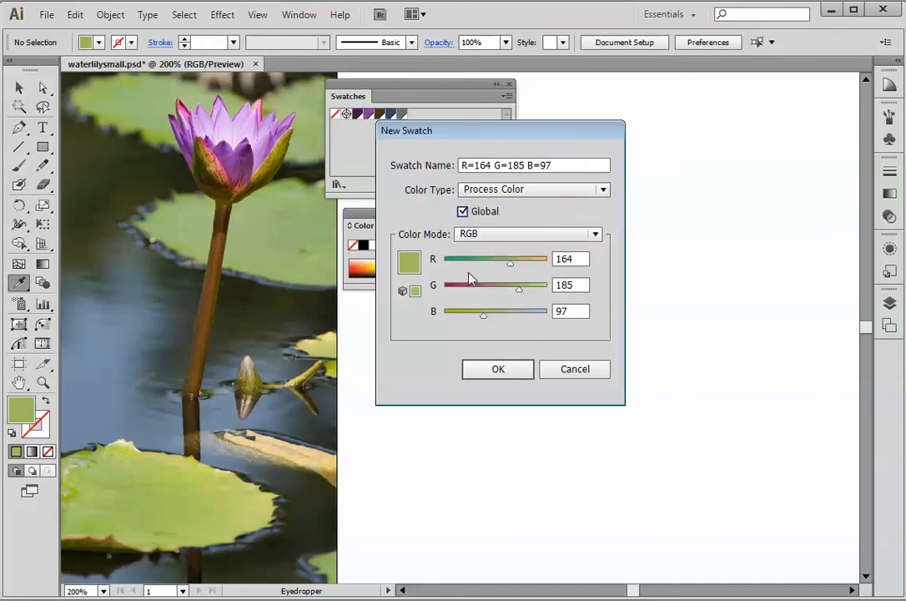
{"action": "left_click", "coordinate": [506, 368]}
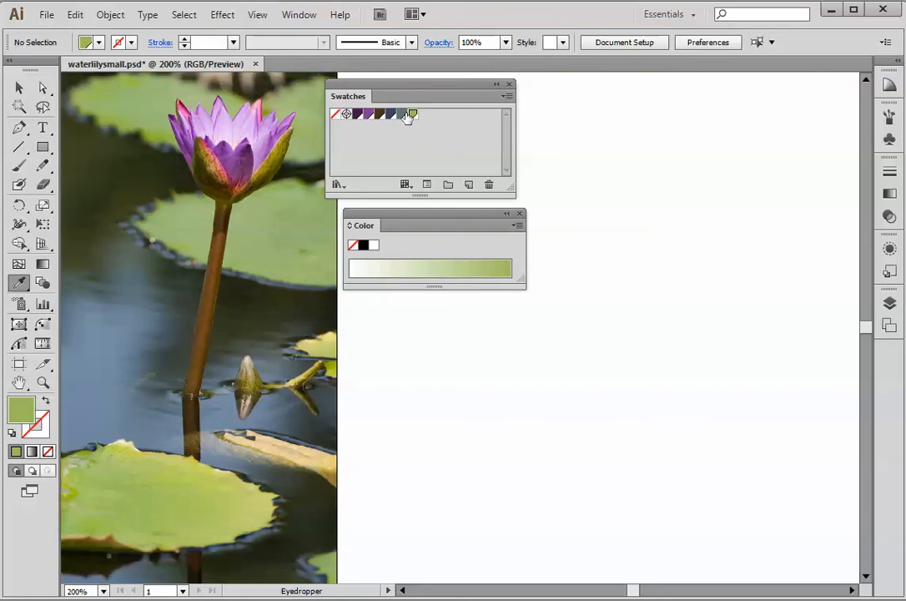
- Draw two separate squares on the blank area beside the photo, filling both with the lighter purple global swatch
{"action": "left_click", "coordinate": [42, 146]}
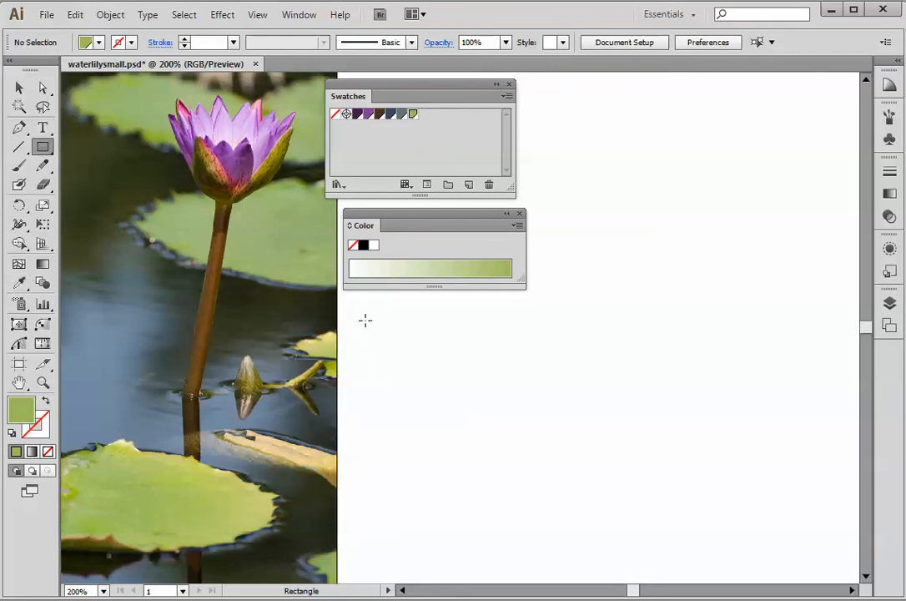
{"action": "left_click_drag", "start_coordinate": [365, 319], "coordinate": [445, 401]}
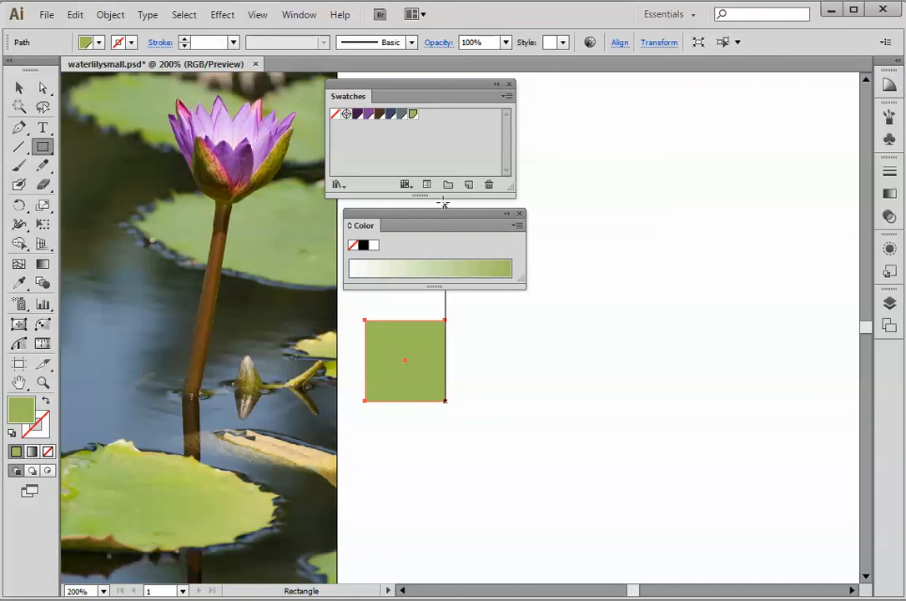
{"action": "left_click", "coordinate": [369, 114]}
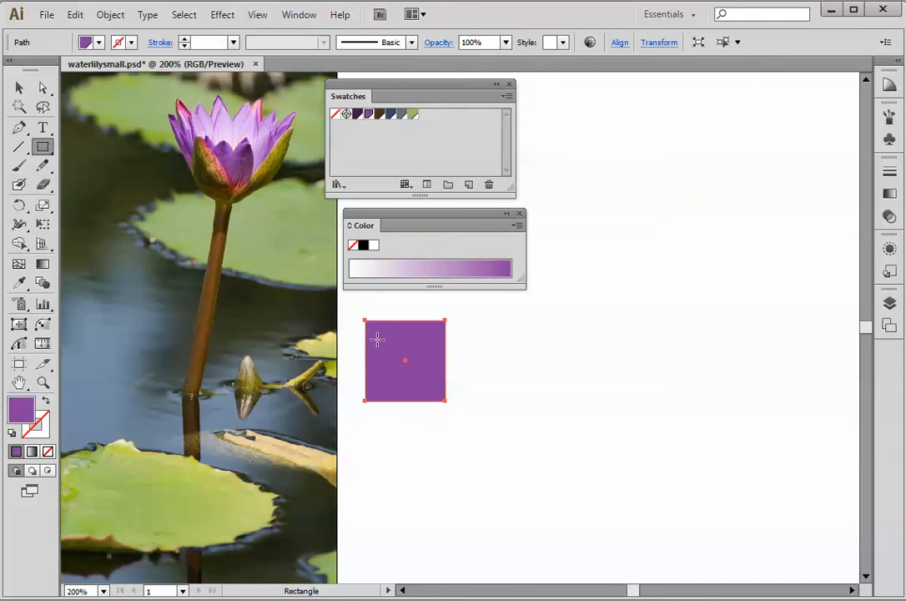
{"action": "left_click_drag", "start_coordinate": [473, 372], "coordinate": [558, 463]}
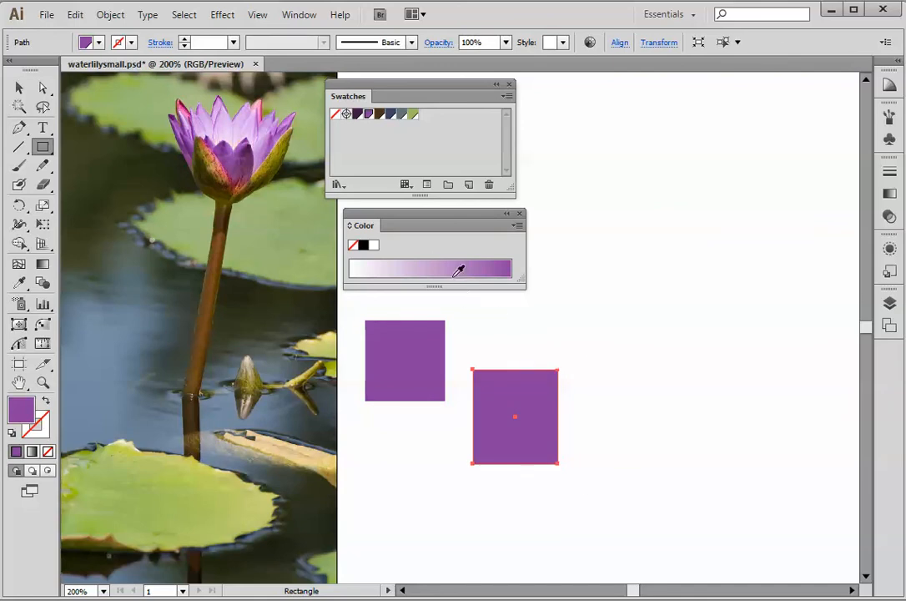
- Try several lighter and darker tints of the purple swatch on the second square
{"action": "left_click", "coordinate": [409, 265]}
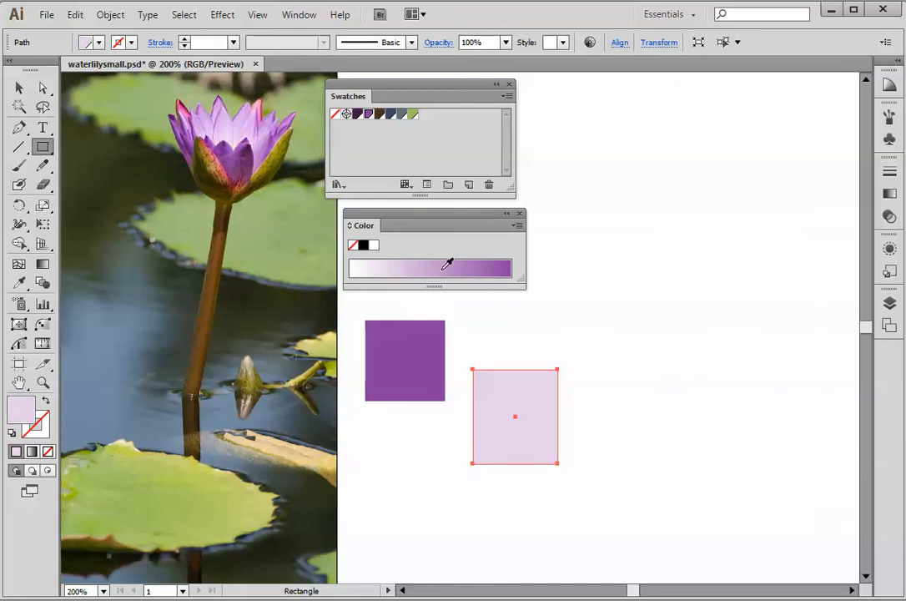
{"action": "left_click", "coordinate": [480, 271]}
{"action": "left_click", "coordinate": [478, 272]}
{"action": "left_click", "coordinate": [420, 271]}
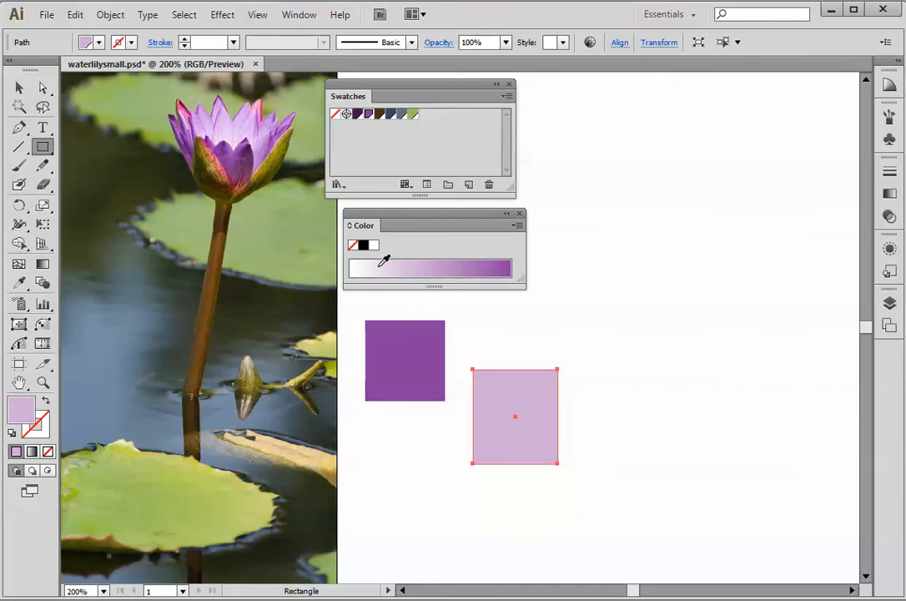
{"action": "left_click", "coordinate": [379, 272]}
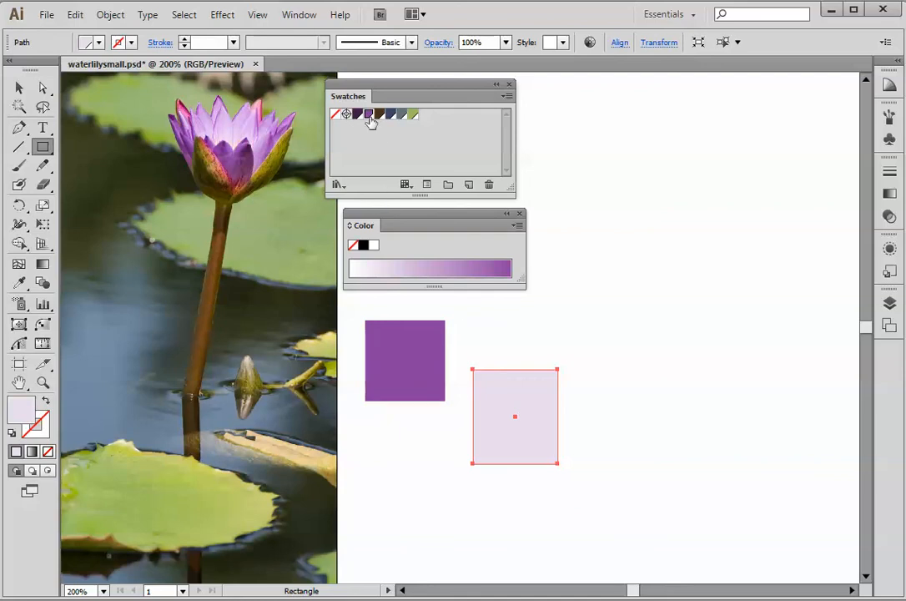
- Set the lighter purple global swatch's blue value to 208 and apply a light tint of it to the second square
{"action": "double_click", "coordinate": [369, 115]}
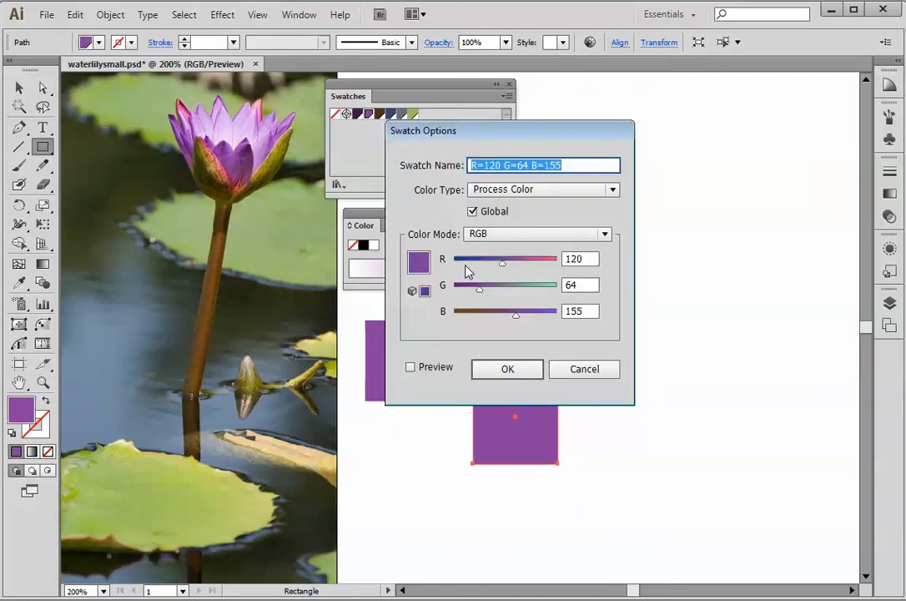
{"action": "left_click_drag", "start_coordinate": [466, 142], "coordinate": [501, 67]}
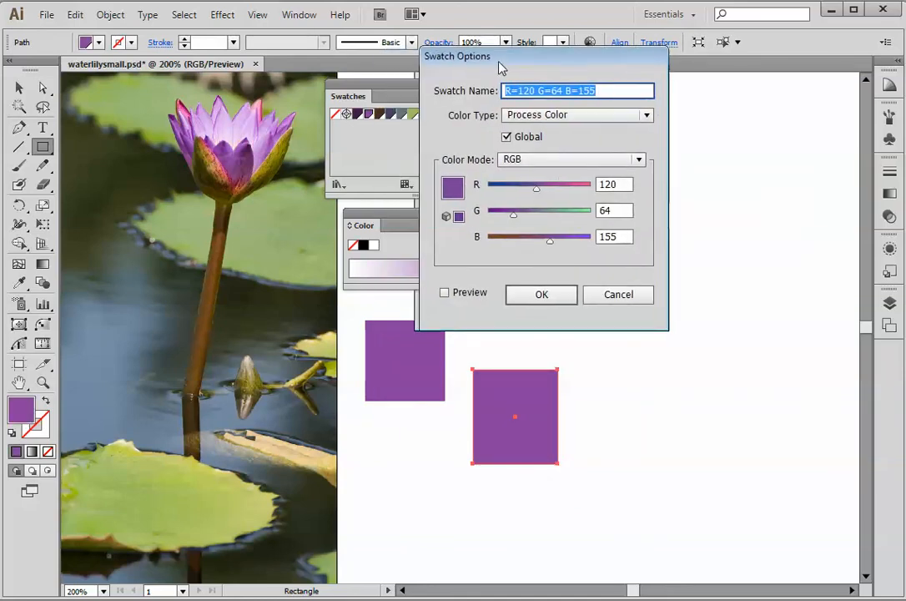
{"action": "left_click_drag", "start_coordinate": [553, 242], "coordinate": [577, 243]}
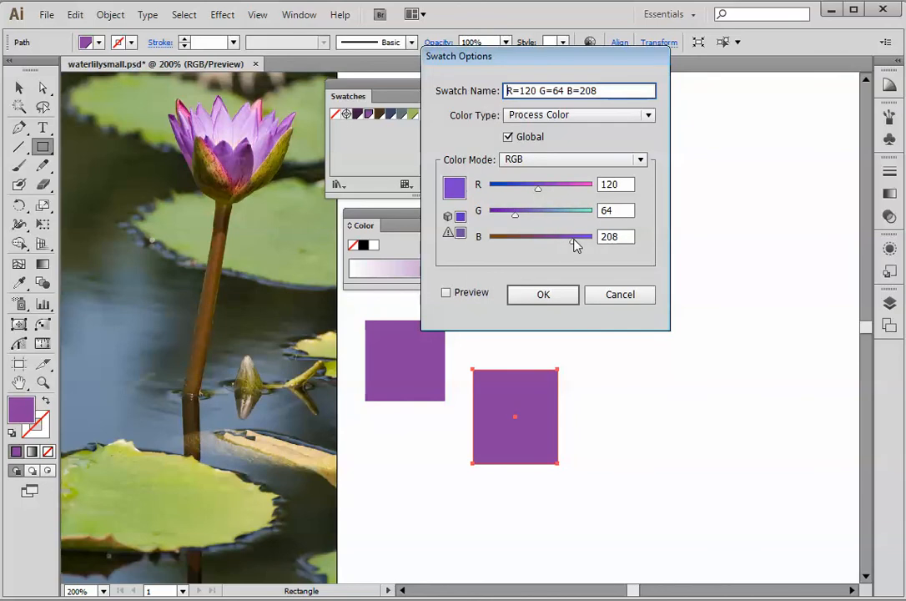
{"action": "left_click", "coordinate": [567, 302]}
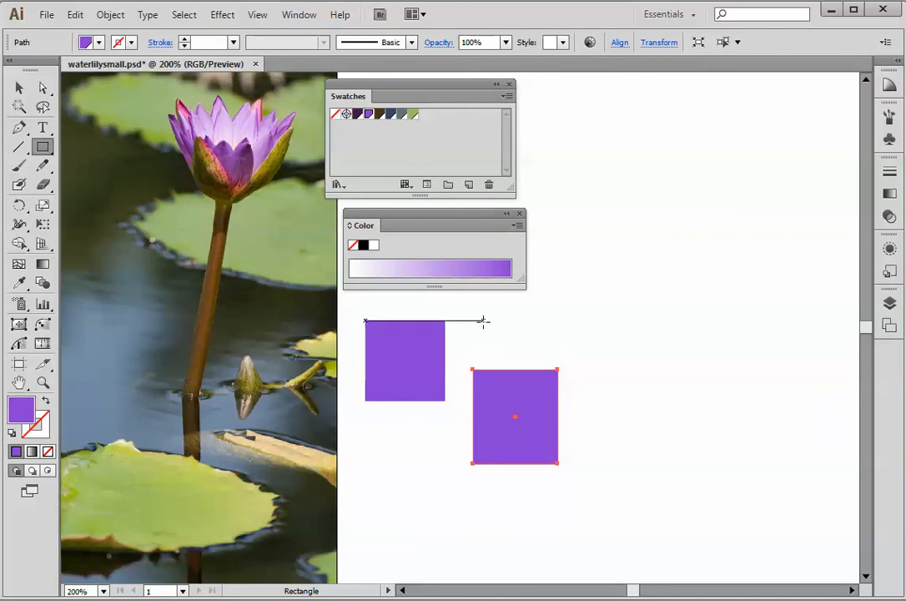
{"action": "left_click", "coordinate": [412, 265]}
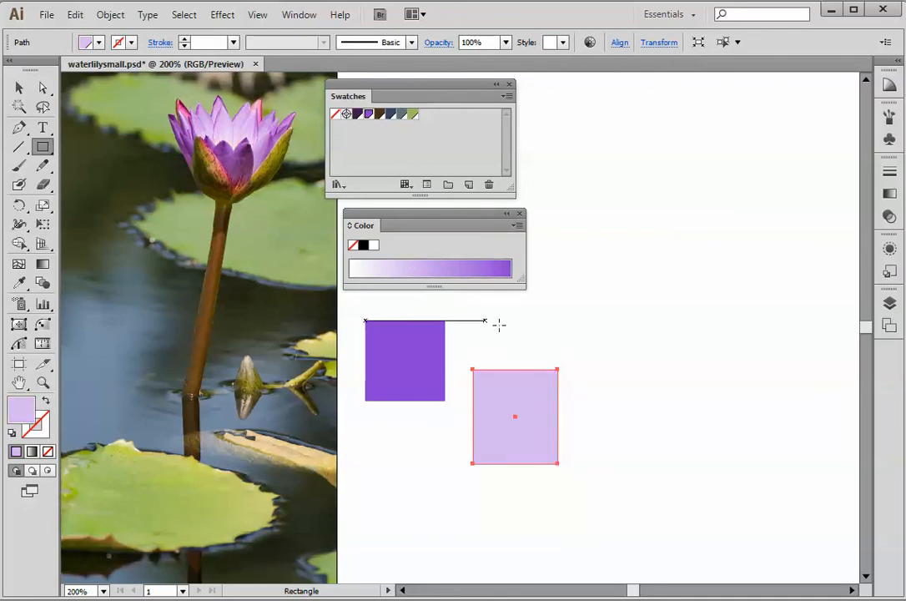